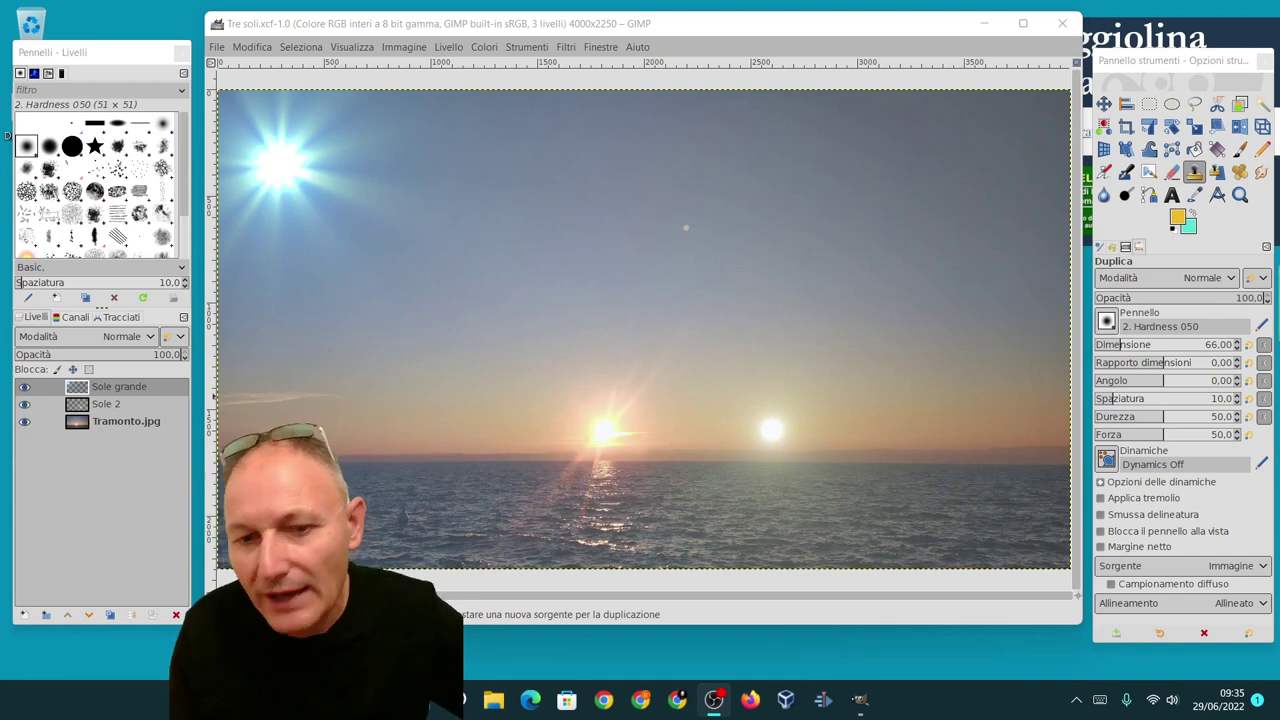
Stamp a cloned copy of the sun on the horizon just right of the setting sun
left_click(610, 28)
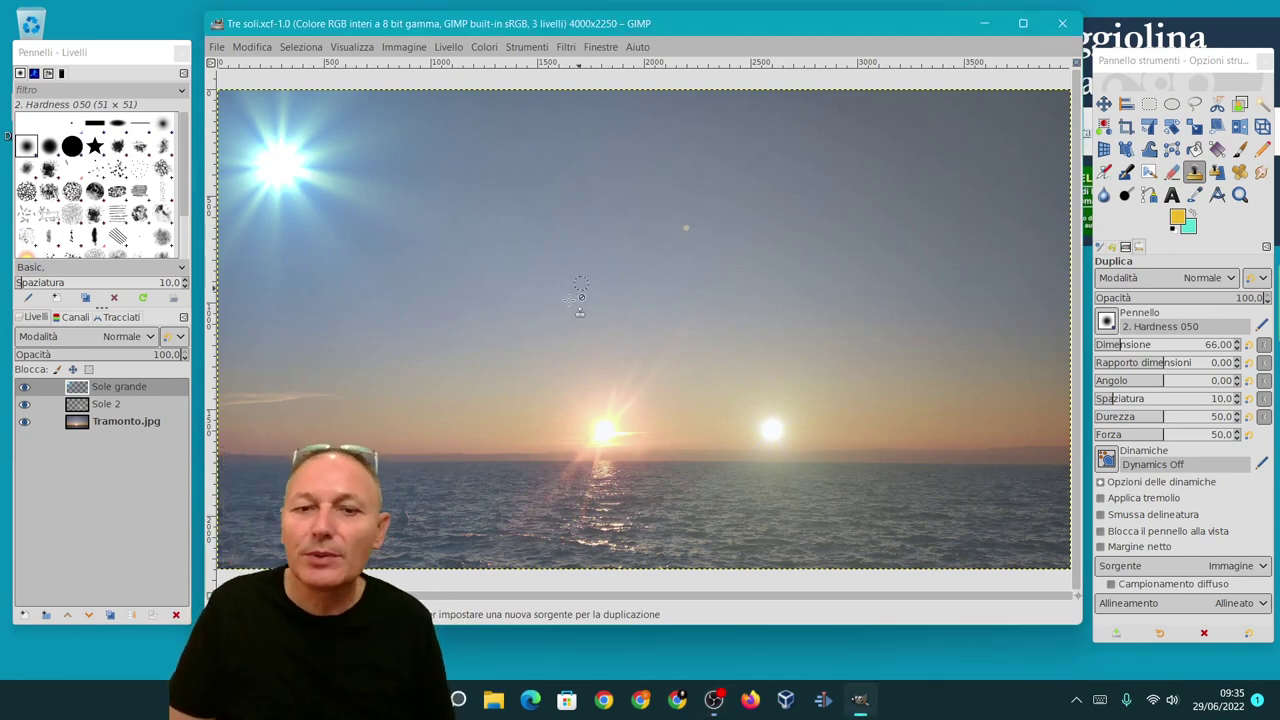
left_click(768, 425)
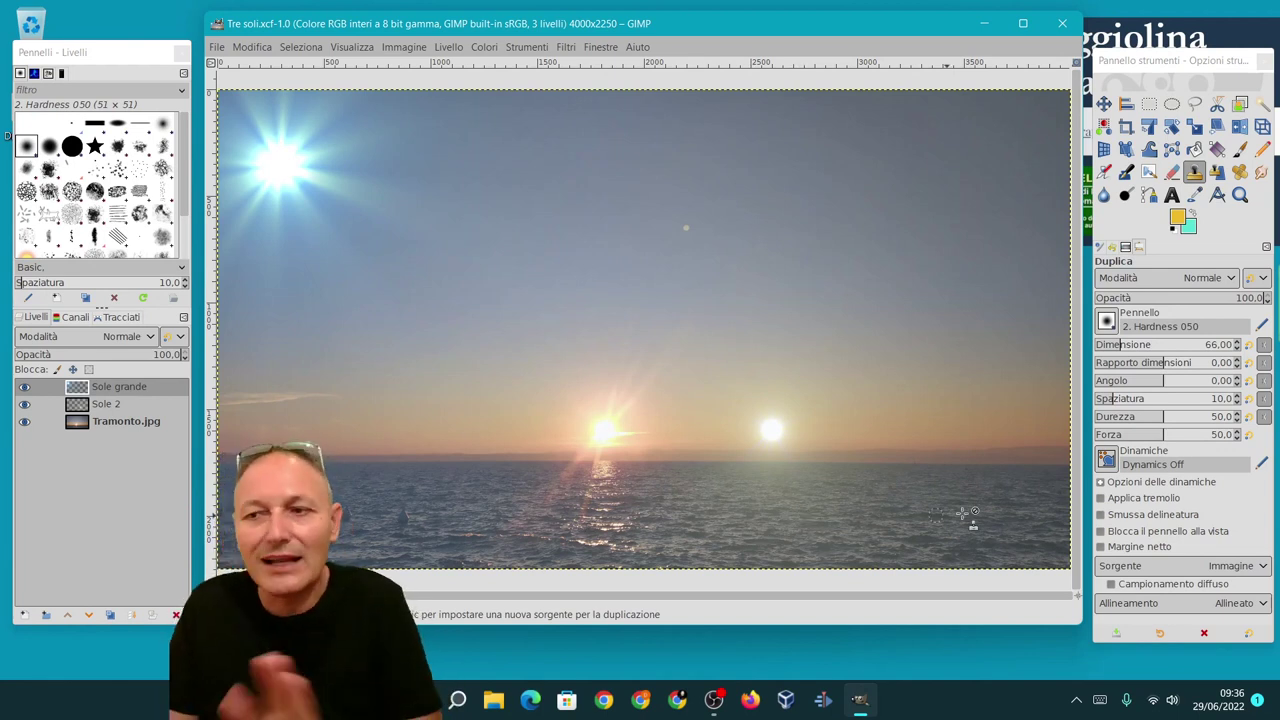
left_click(1195, 175)
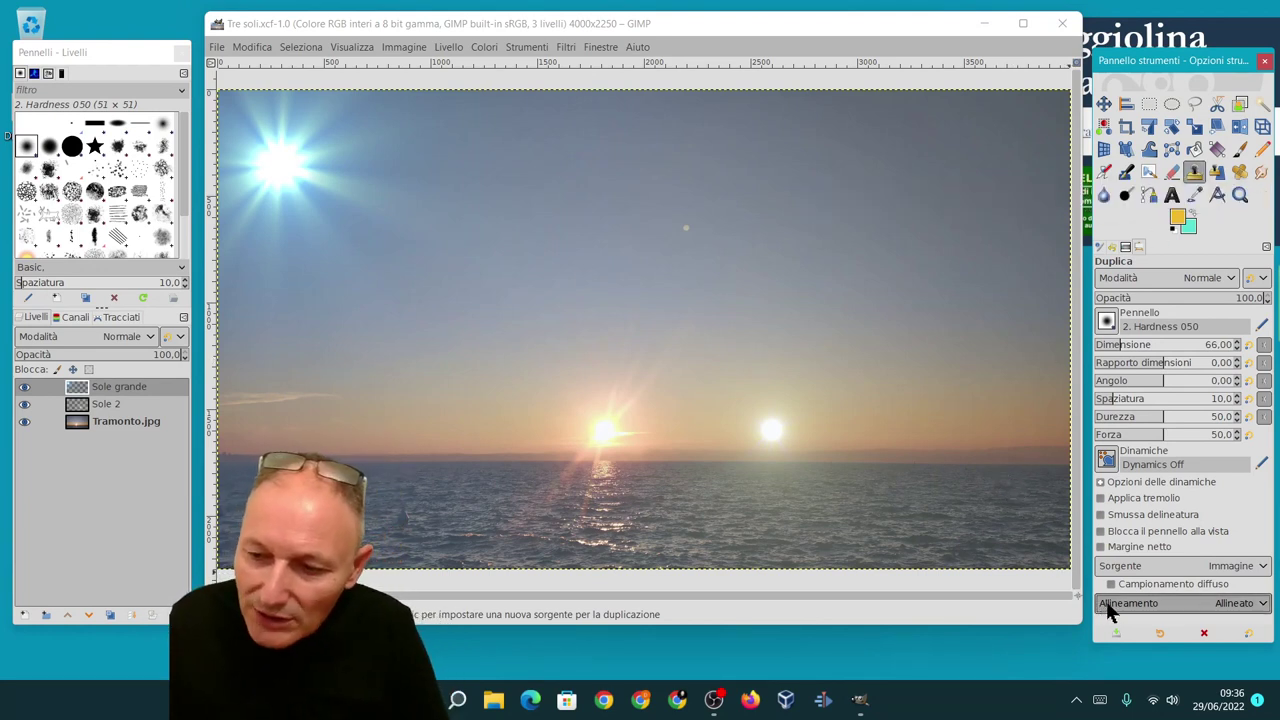
left_click(1240, 604)
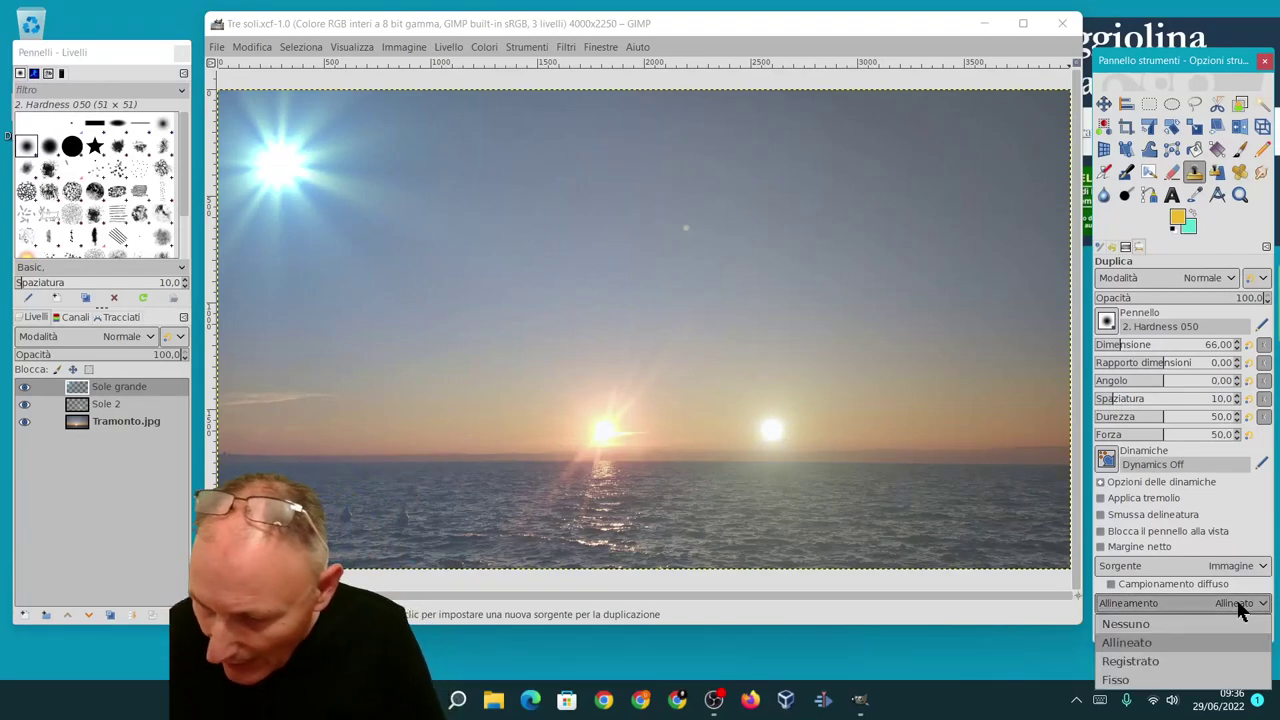
left_click(1240, 608)
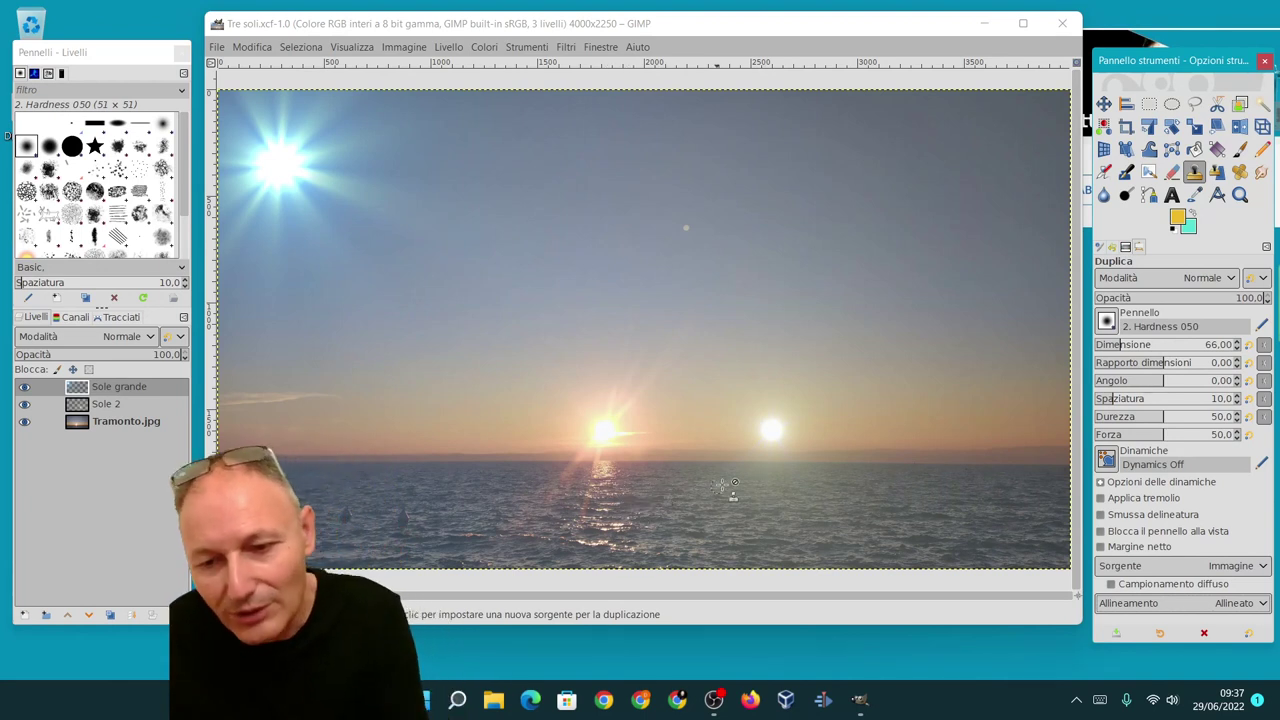
Show the brush selection popup from the Clone tool's Pennello preview
left_click(1107, 322)
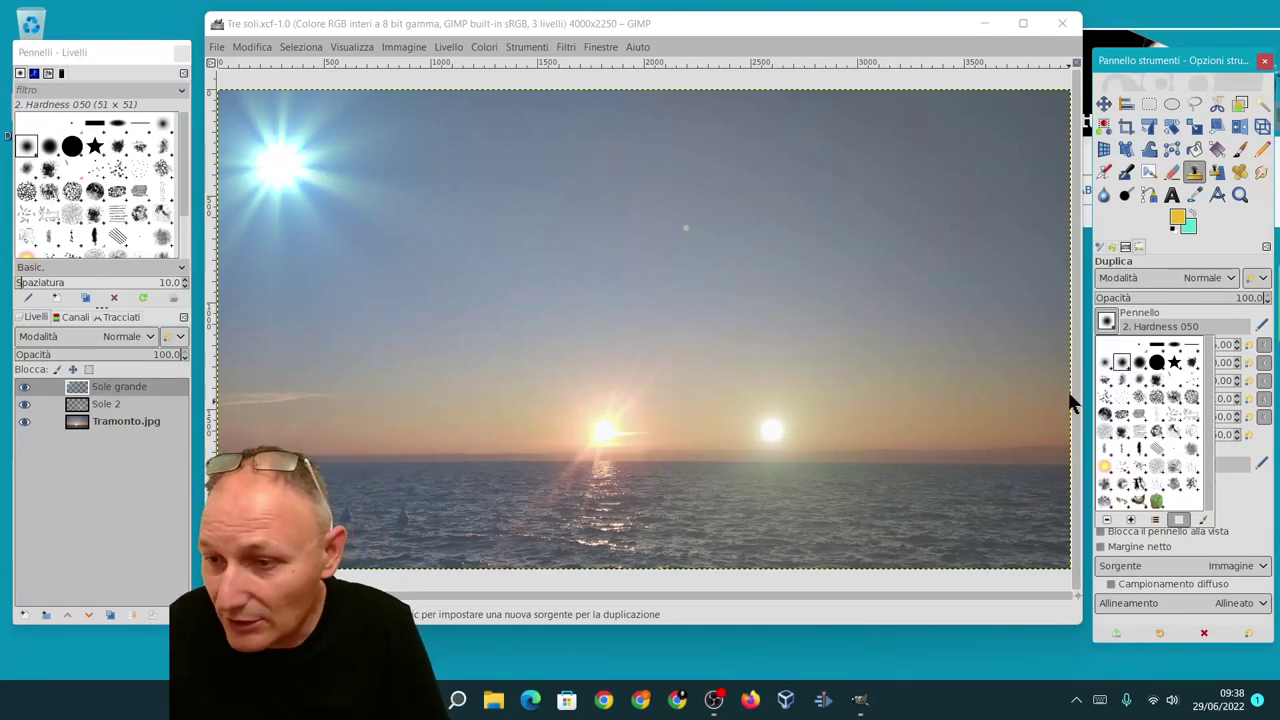
Close the brush popup, keeping the 2. Hardness 050 brush unchanged
left_click(1106, 320)
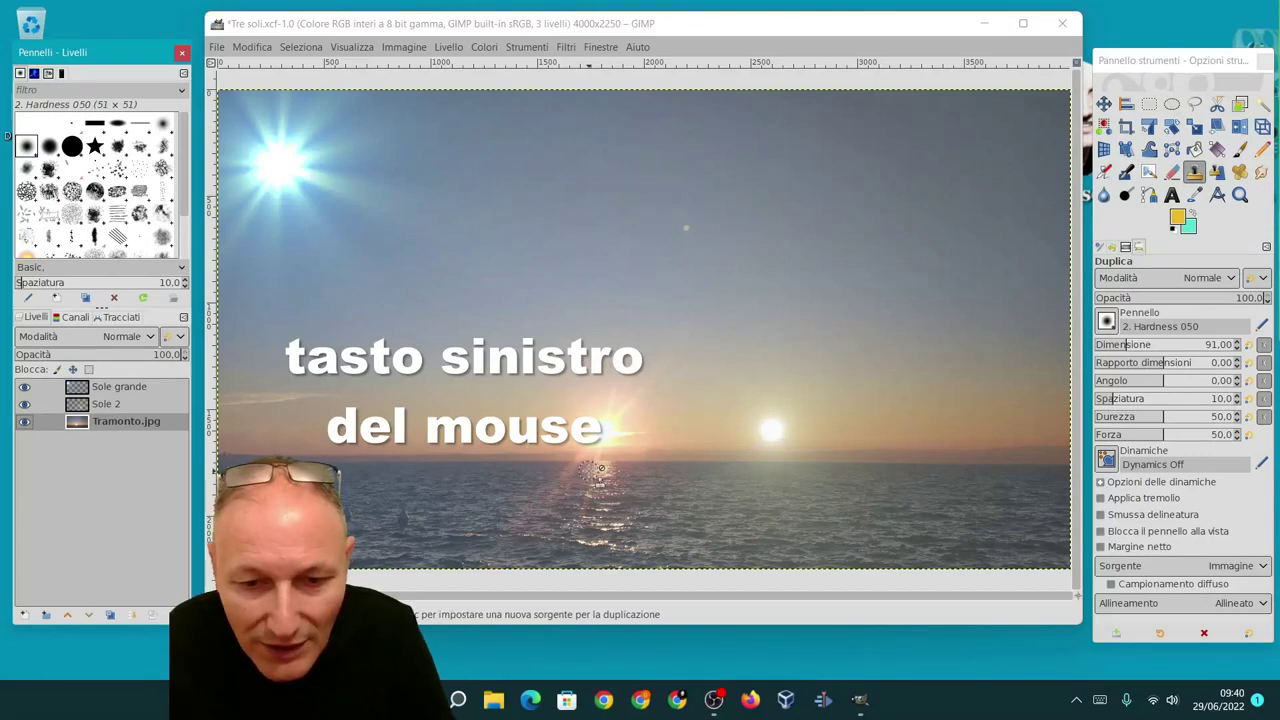
left_click(592, 470)
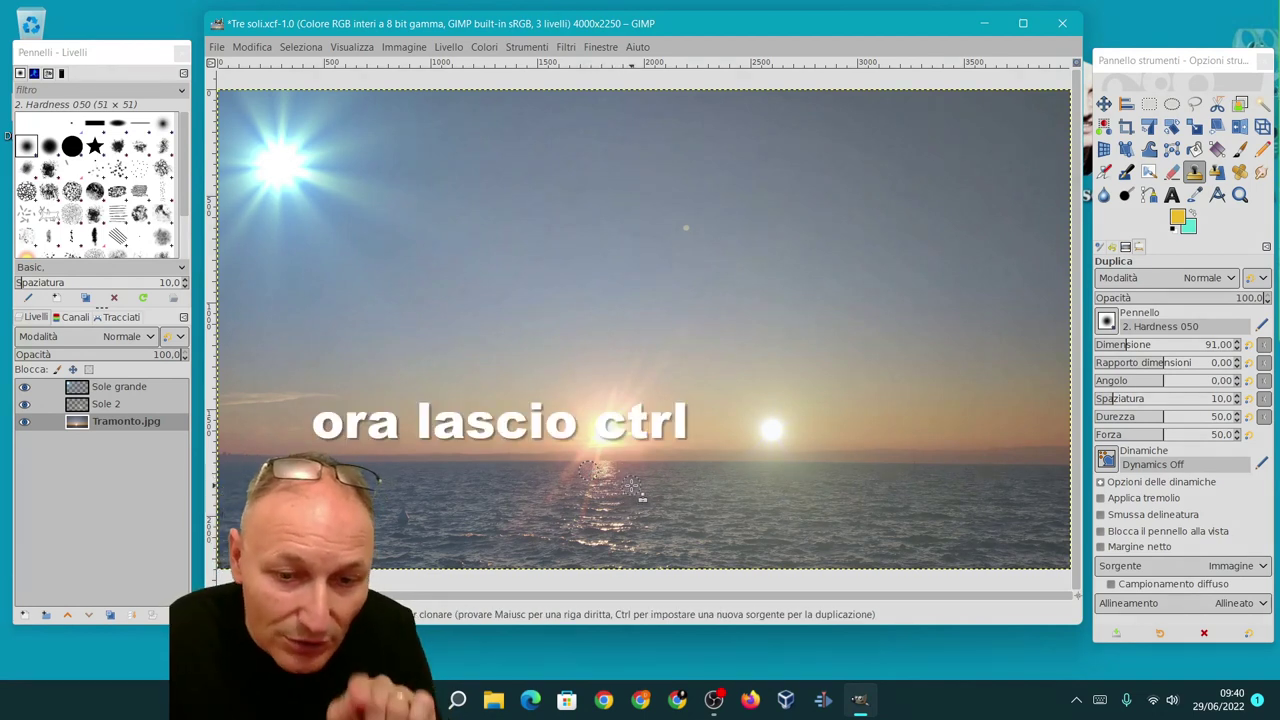
left_click(632, 486)
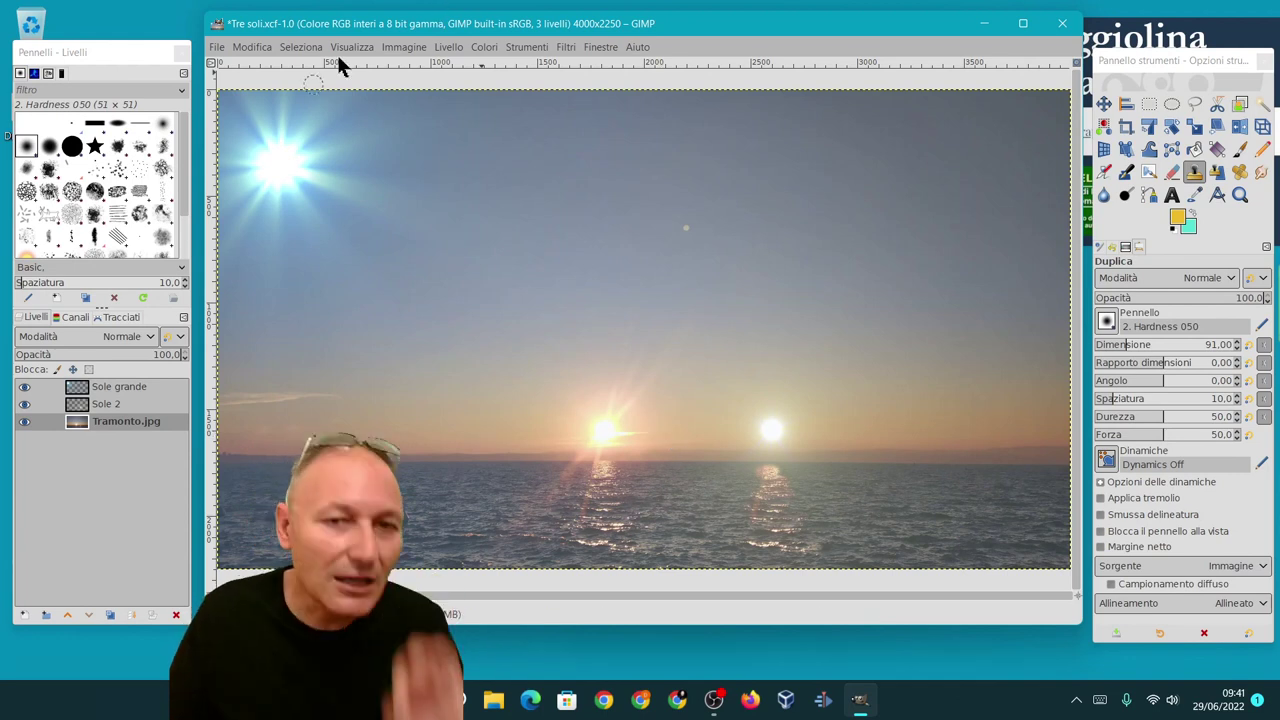
Save the layered project as Tre soli.xcf from the File menu
left_click(217, 48)
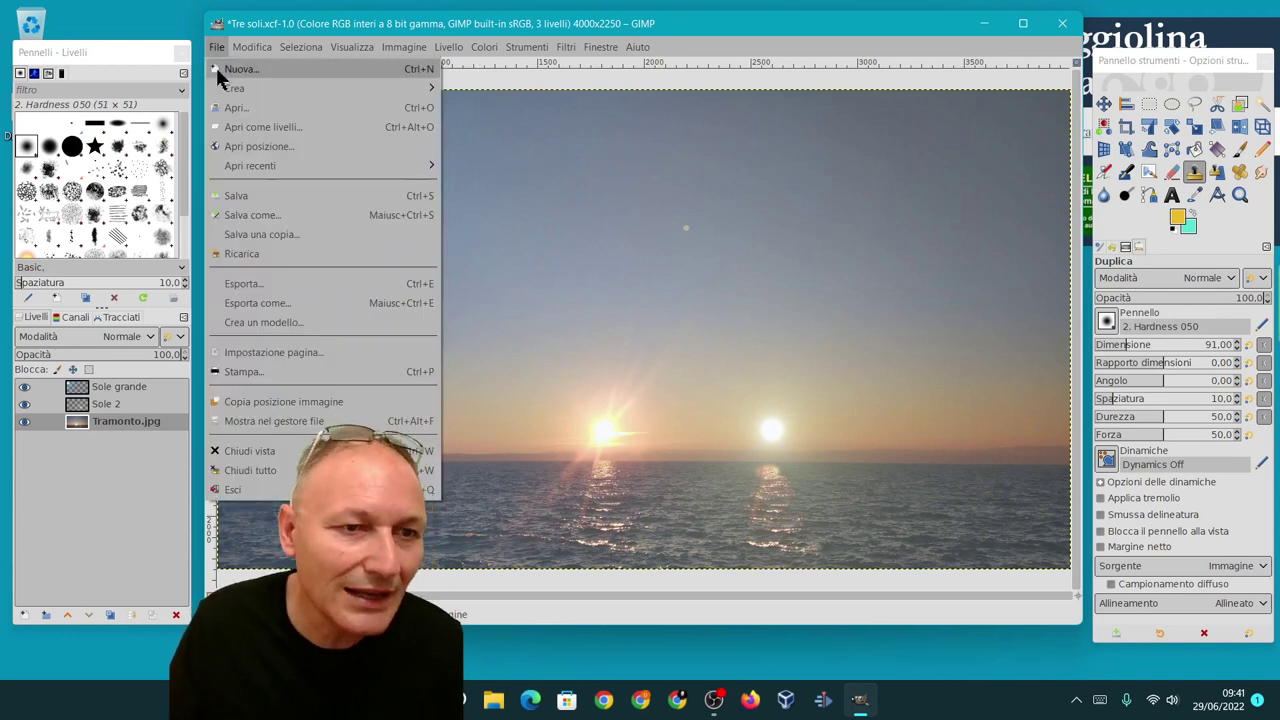
left_click(240, 196)
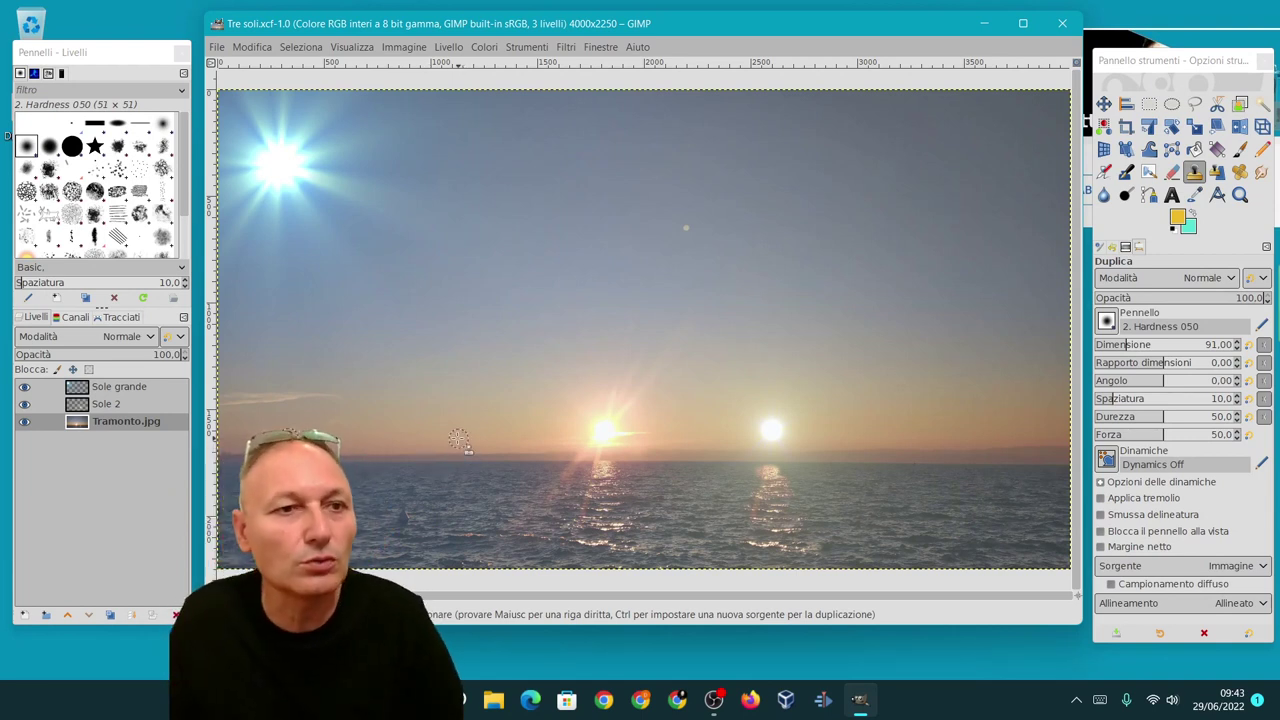
Export the image as 'Tre soli finito.png' via Esporta come
left_click(217, 47)
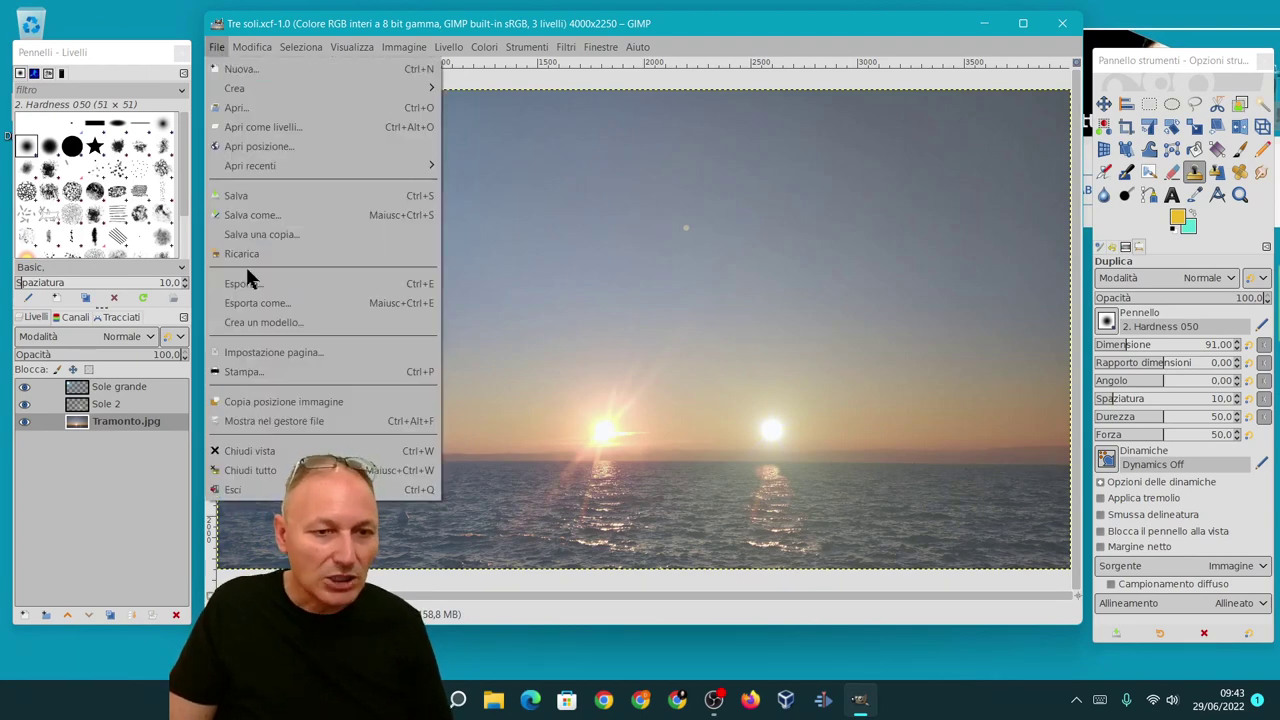
left_click(261, 300)
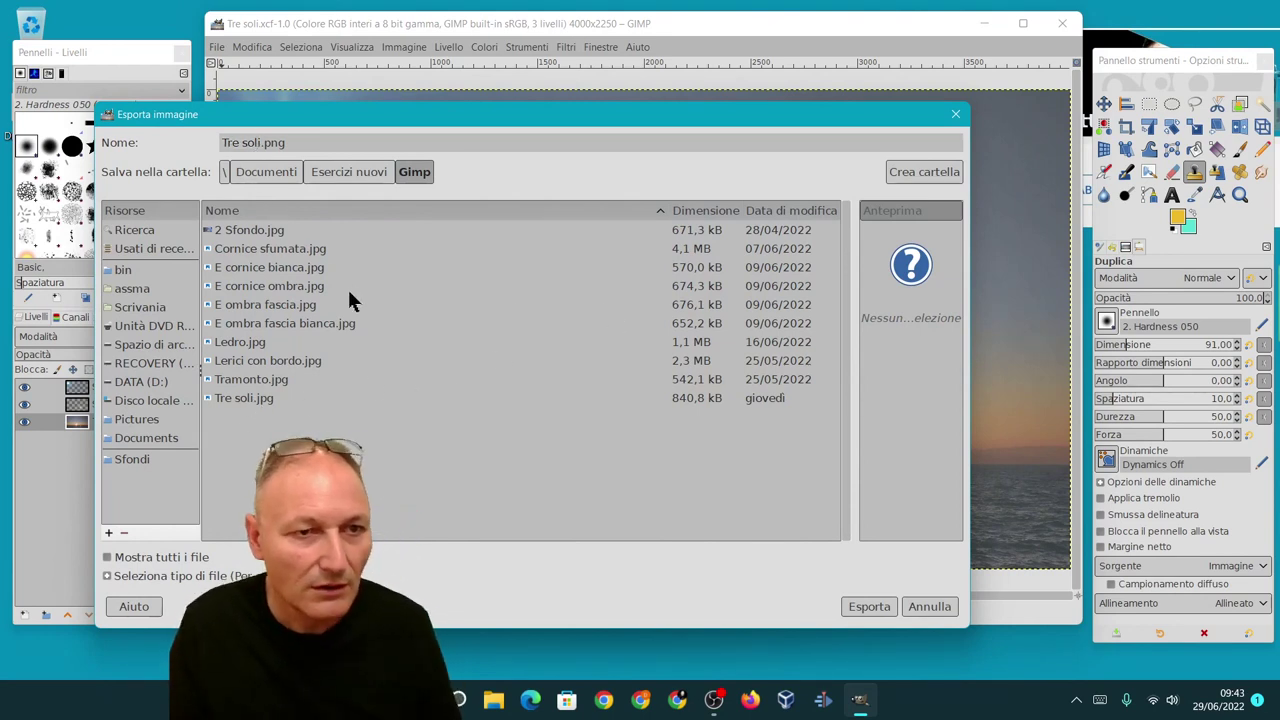
type("fini")
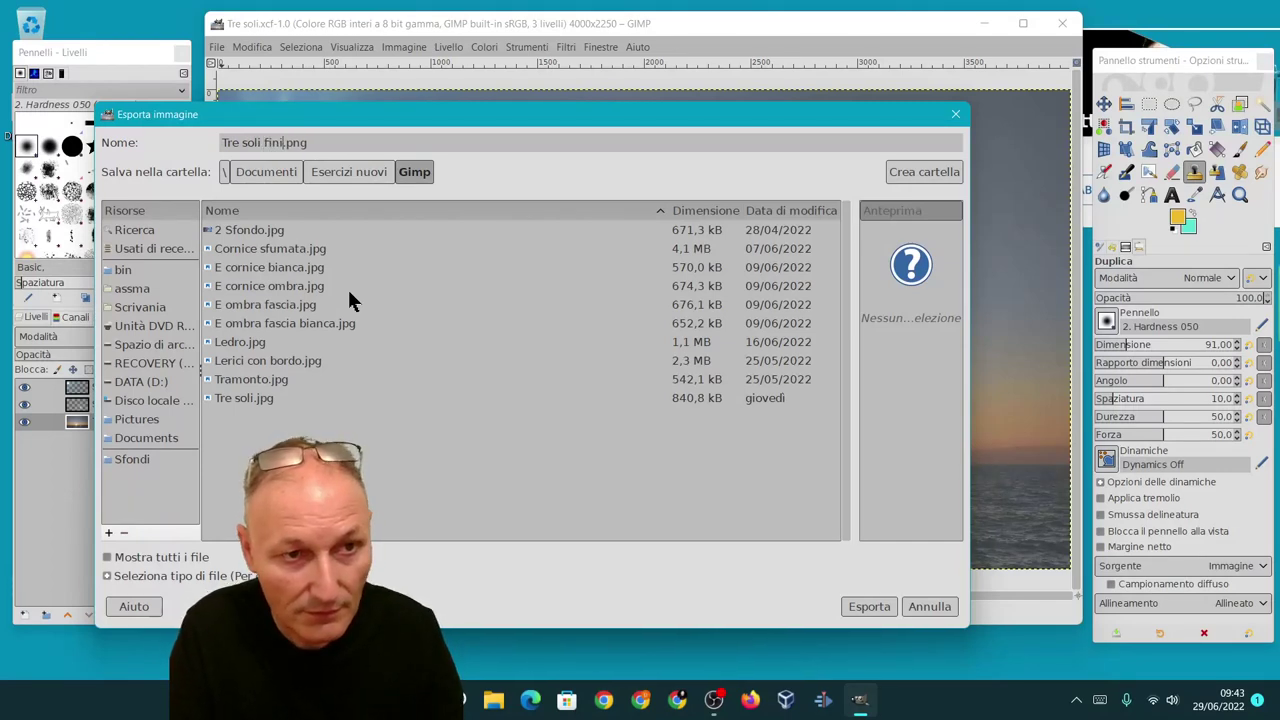
type("to")
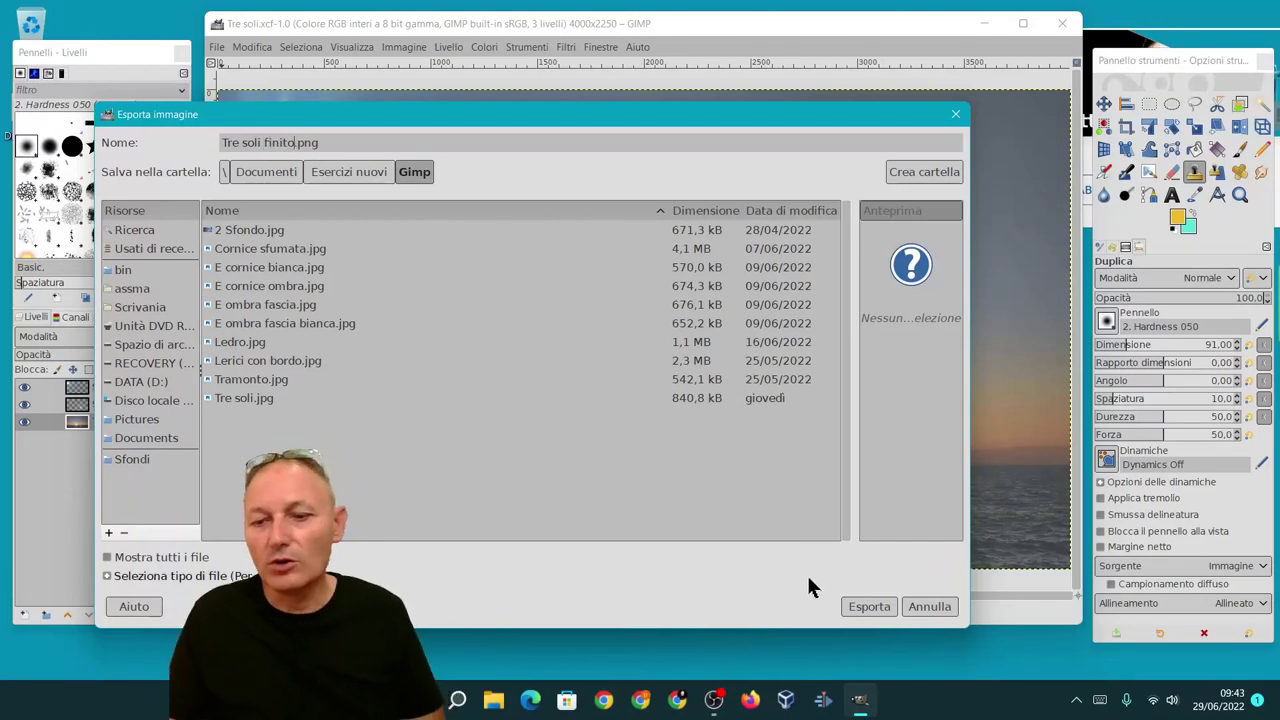
left_click(857, 602)
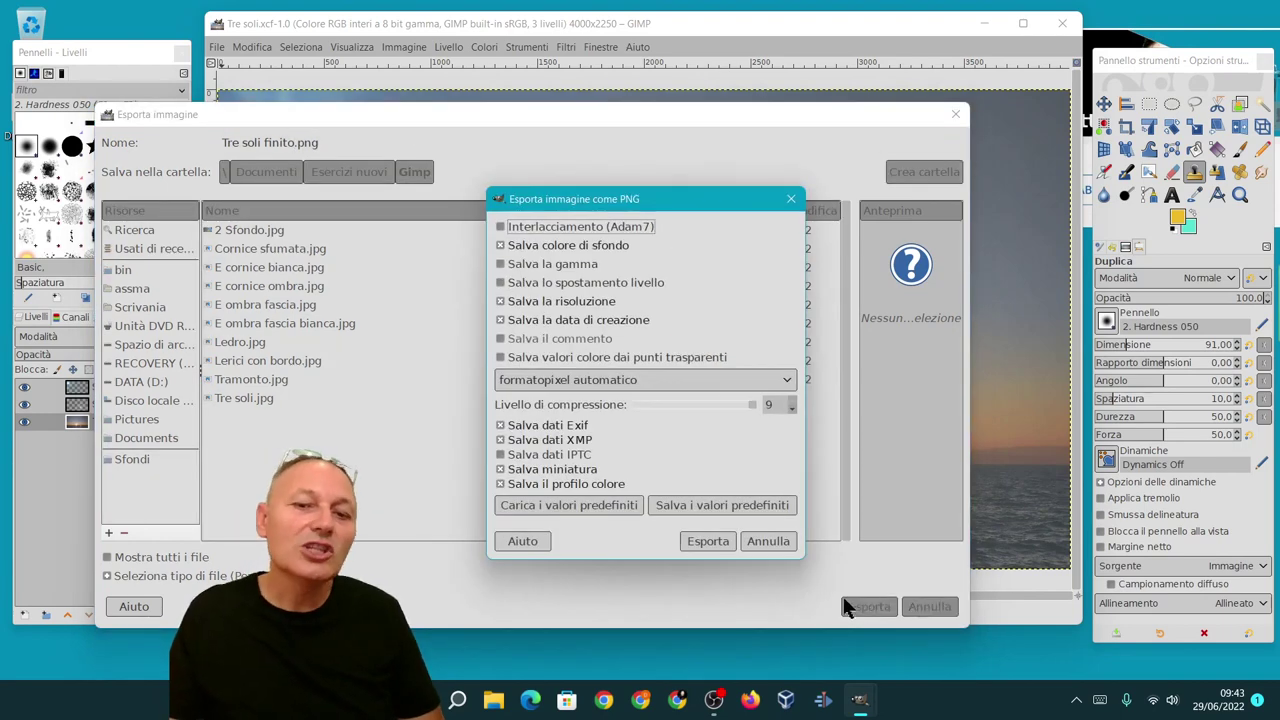
left_click(710, 542)
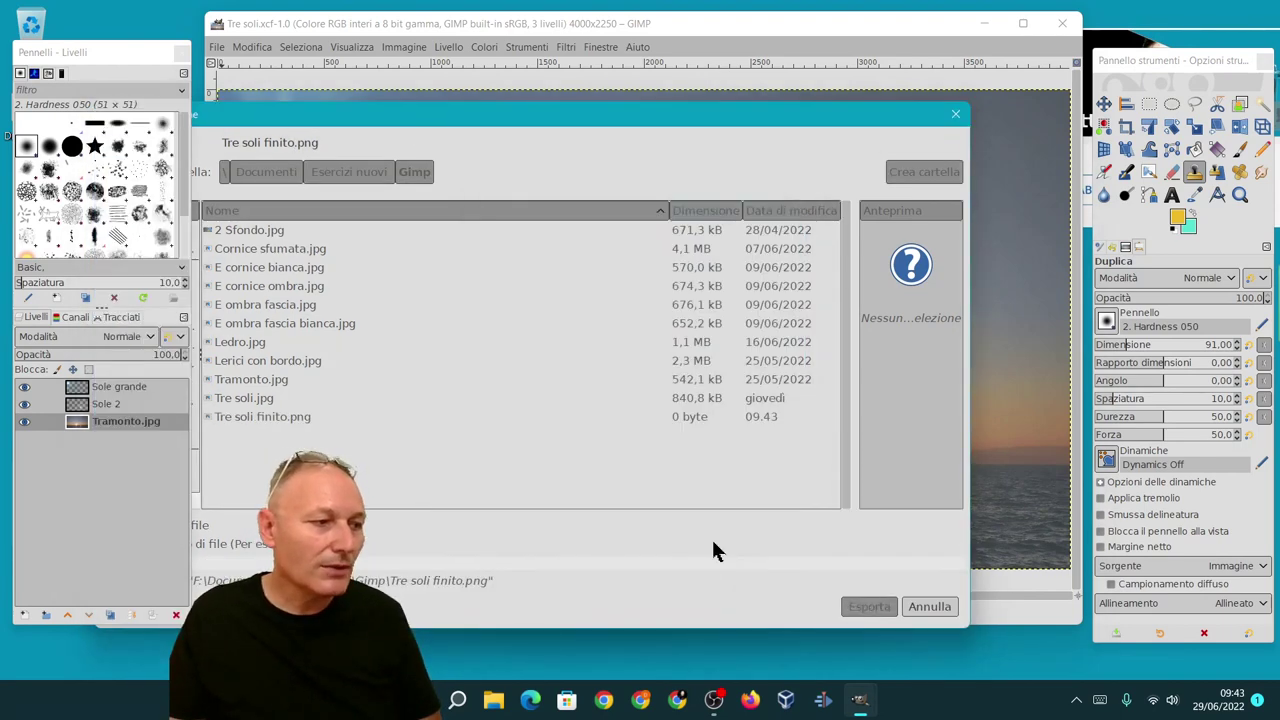